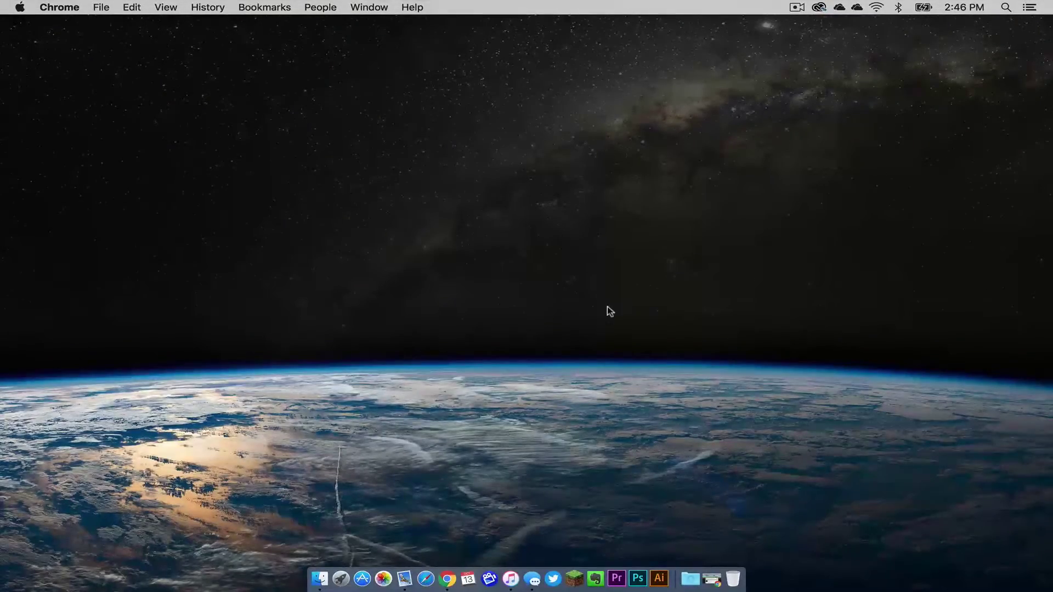
- Restore the minimized Minecraft Forum page with the TooManyItems thread from the Dock
left_click(708, 576)
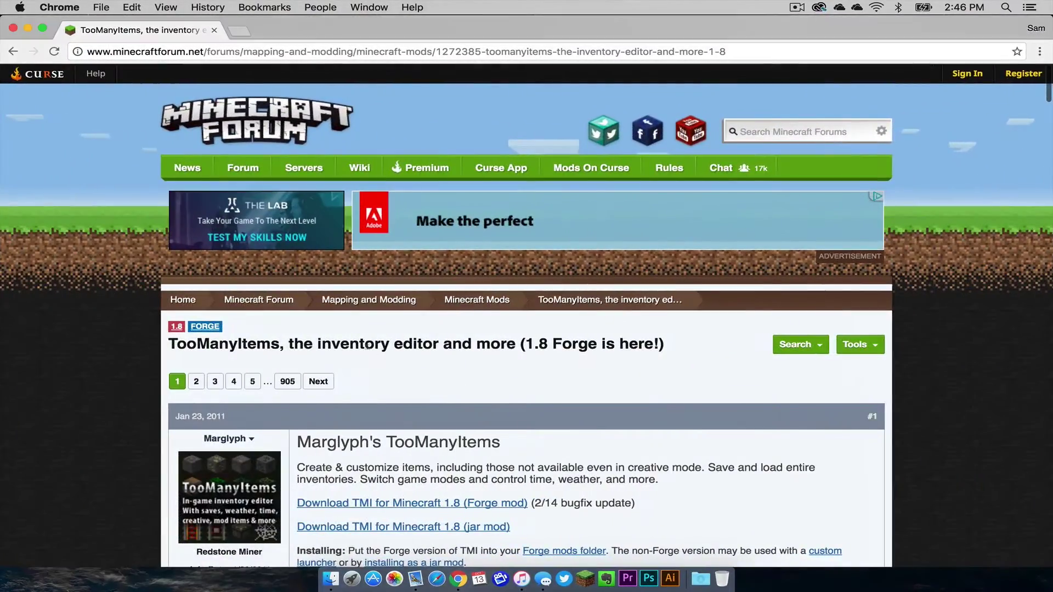
scroll(362, 349, "down", 3)
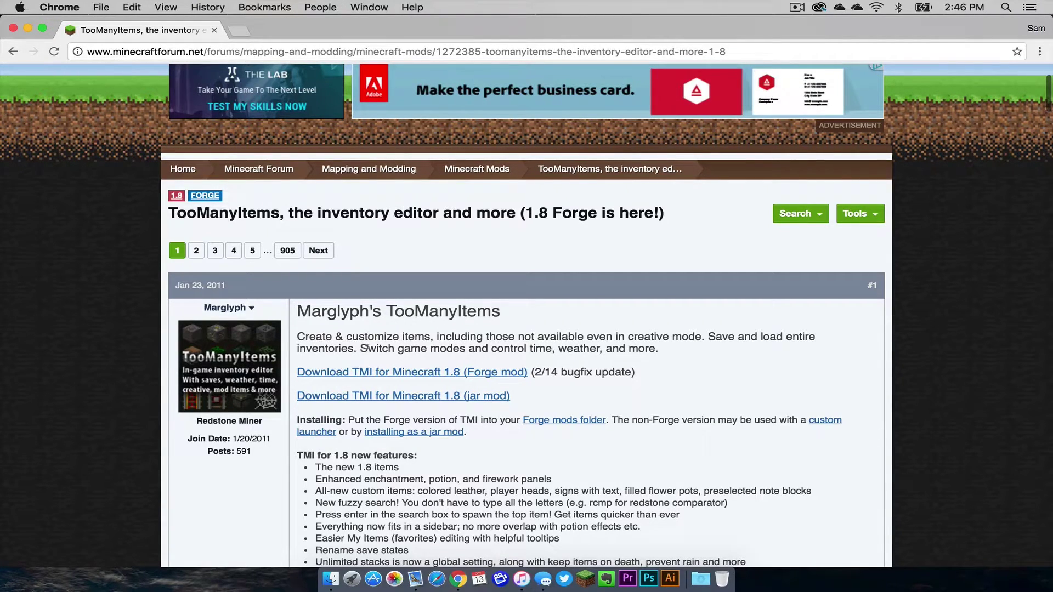
scroll(552, 346, "down", 3)
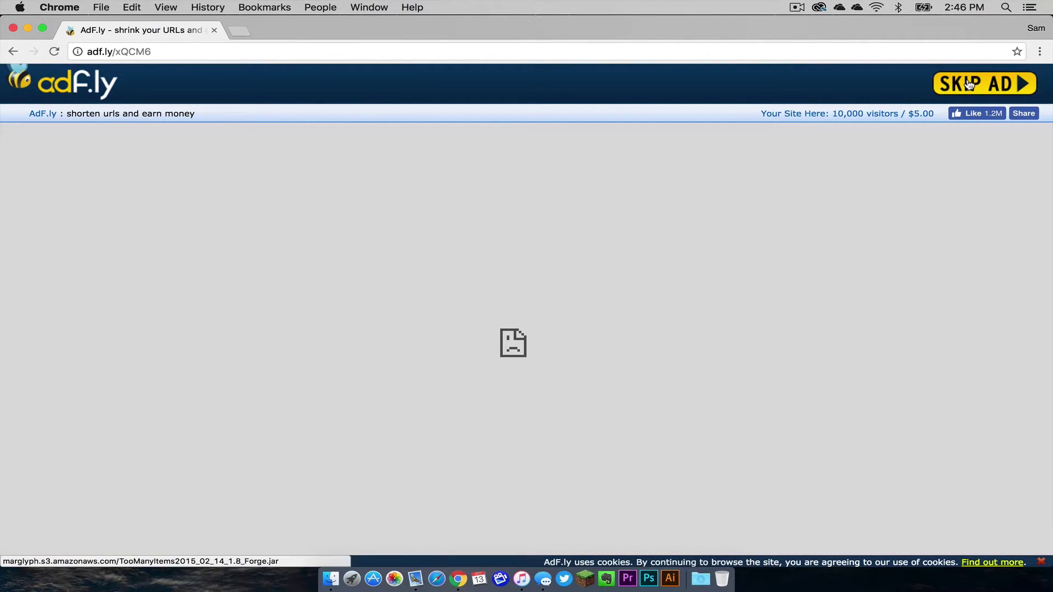
- Skip the adf.ly ad so the TooManyItems Forge jar download starts
left_click(969, 85)
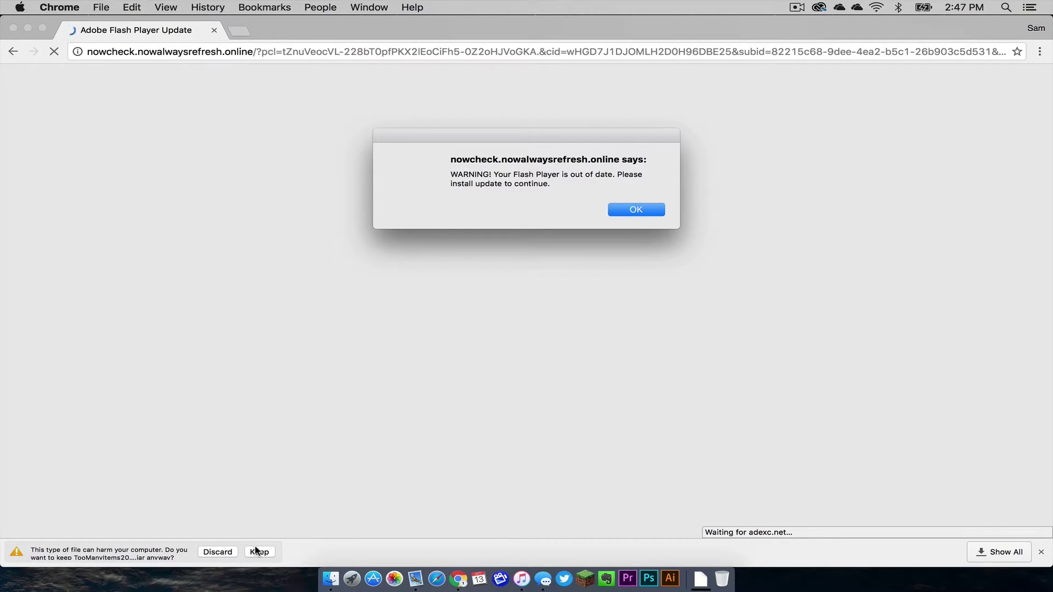
- Force quit Google Chrome from the Apple menu's Force Quit list and confirm
left_click(19, 8)
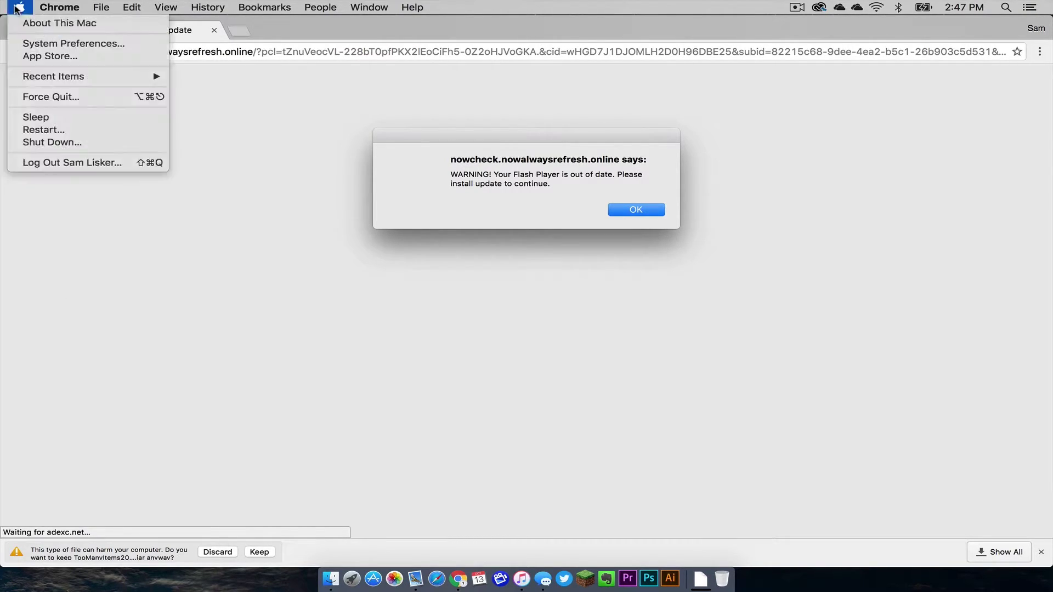
left_click(50, 97)
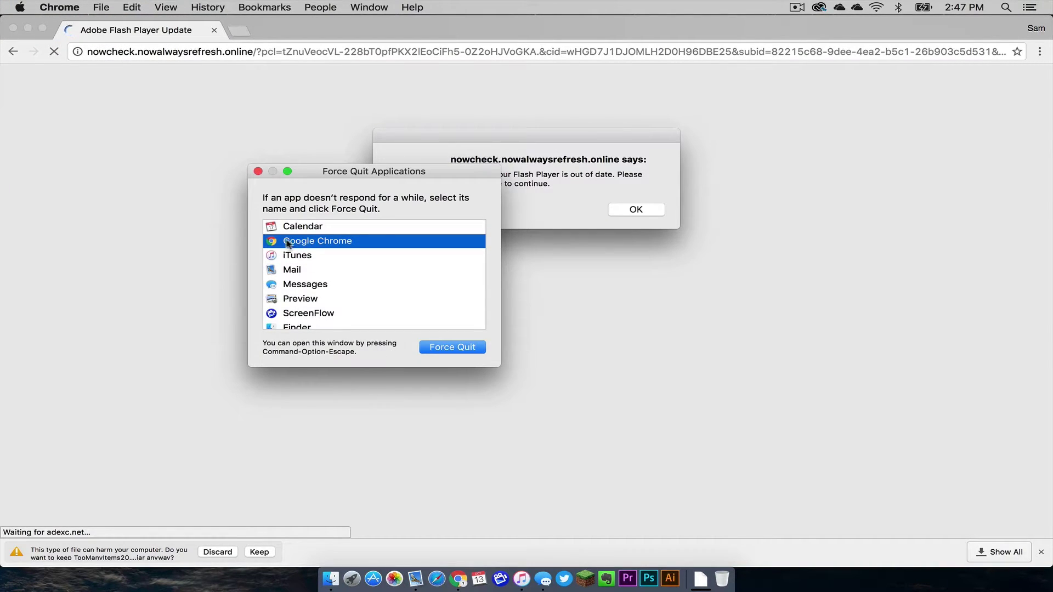
left_click(455, 349)
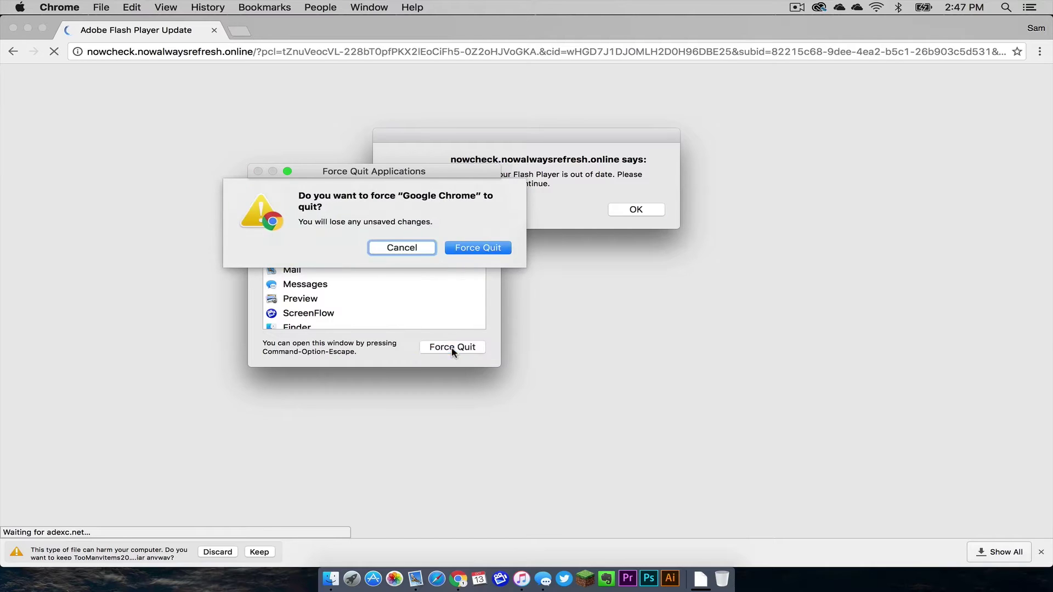
left_click(469, 241)
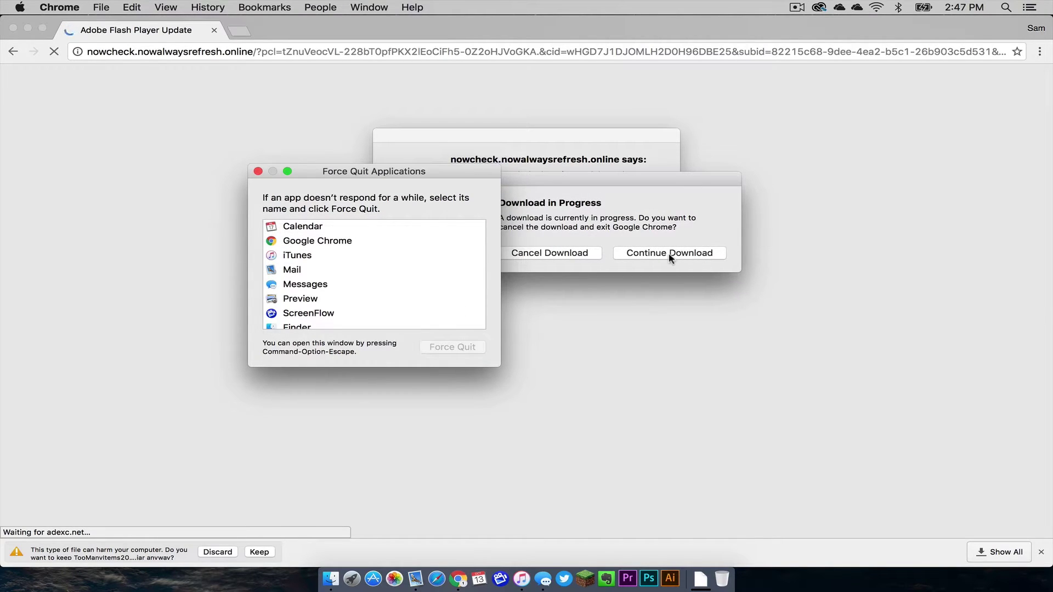
- Let Chrome quit despite the pending download and close the Force Quit window
left_click_drag(555, 181, 595, 181)
left_click(613, 253)
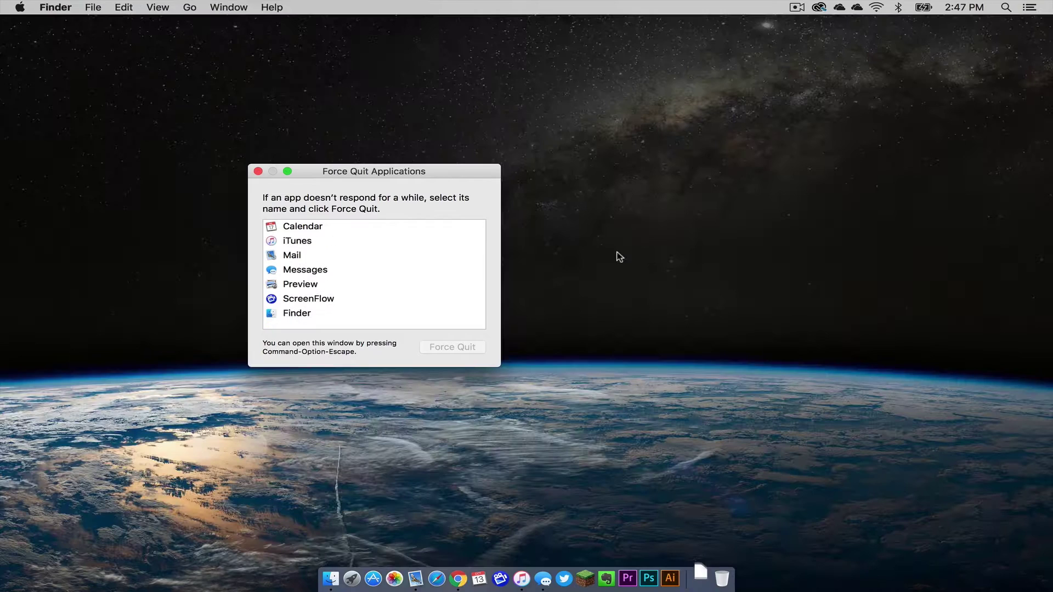
left_click(258, 172)
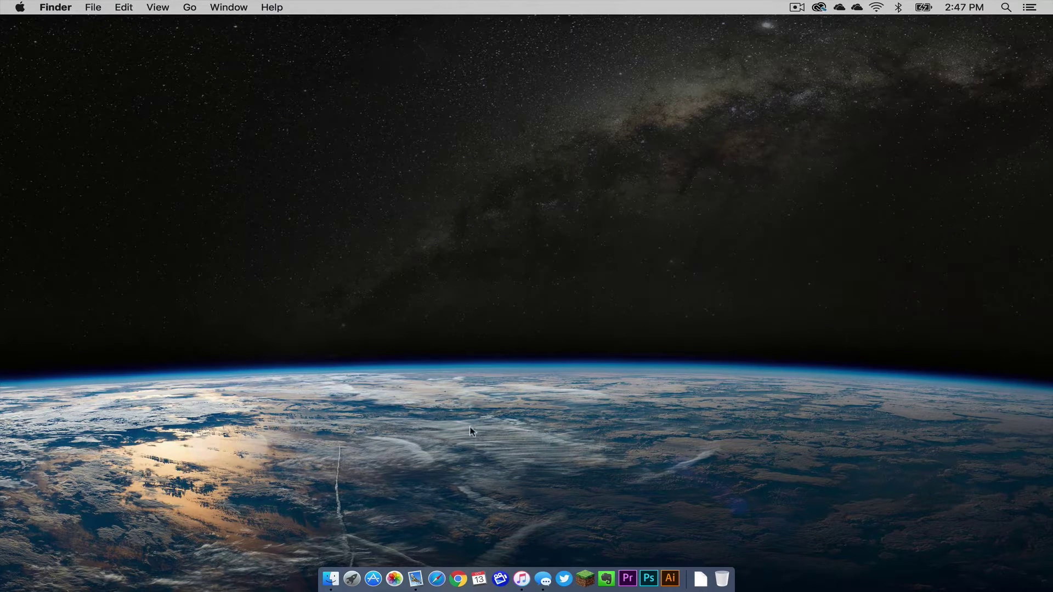
- Relaunch Chrome, dismiss the improper-shutdown notice and go to the Downloads page
left_click(458, 574)
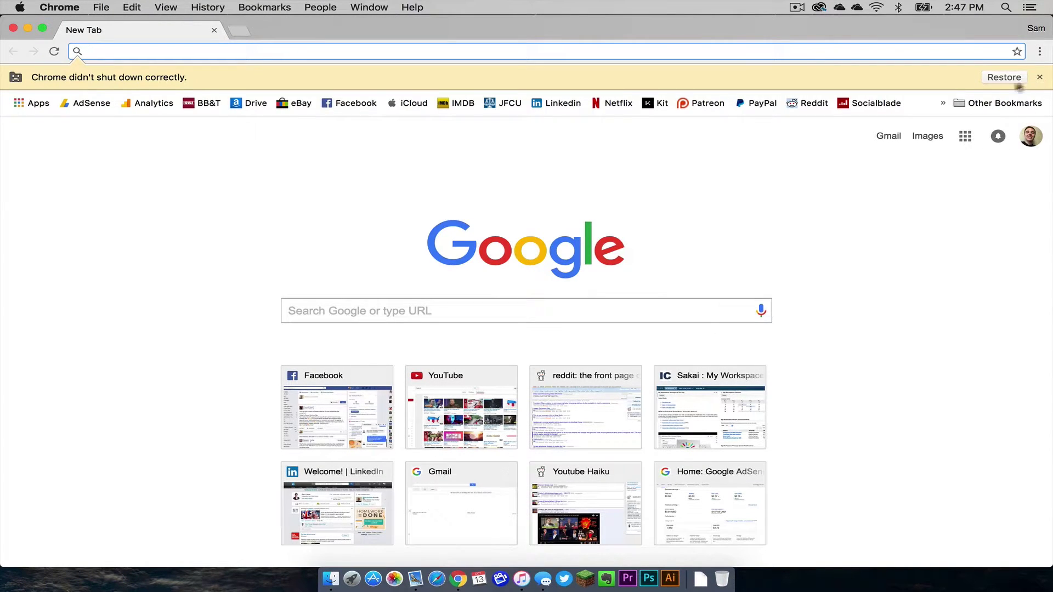
left_click(1040, 77)
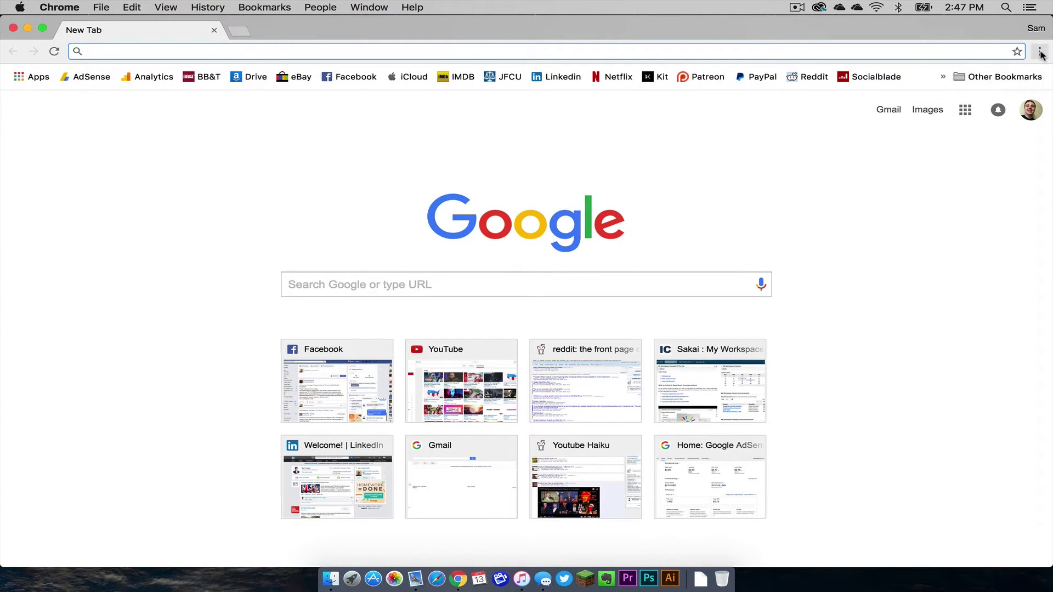
left_click(1041, 52)
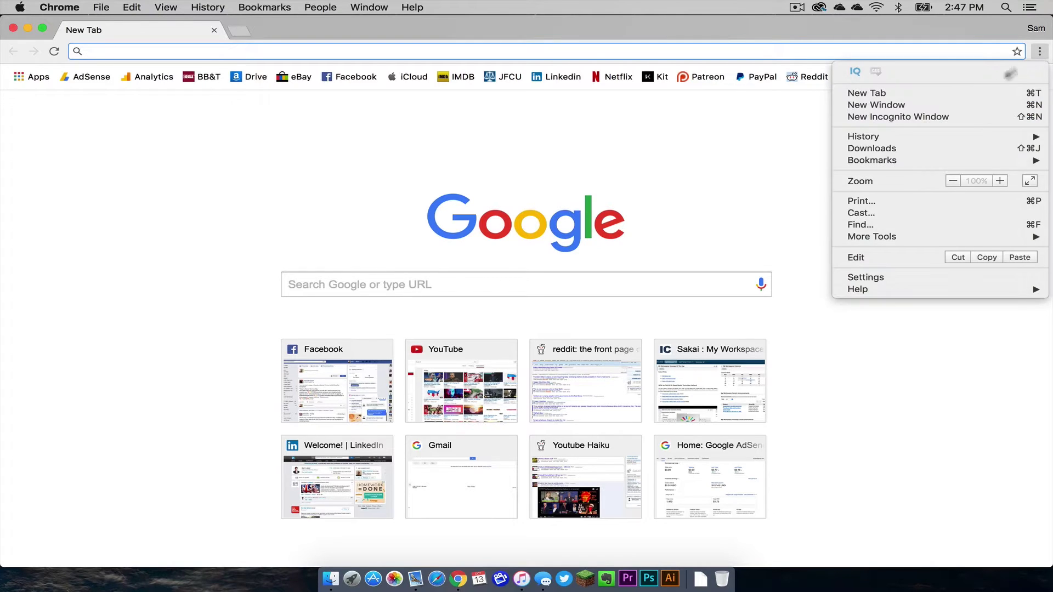
left_click(885, 149)
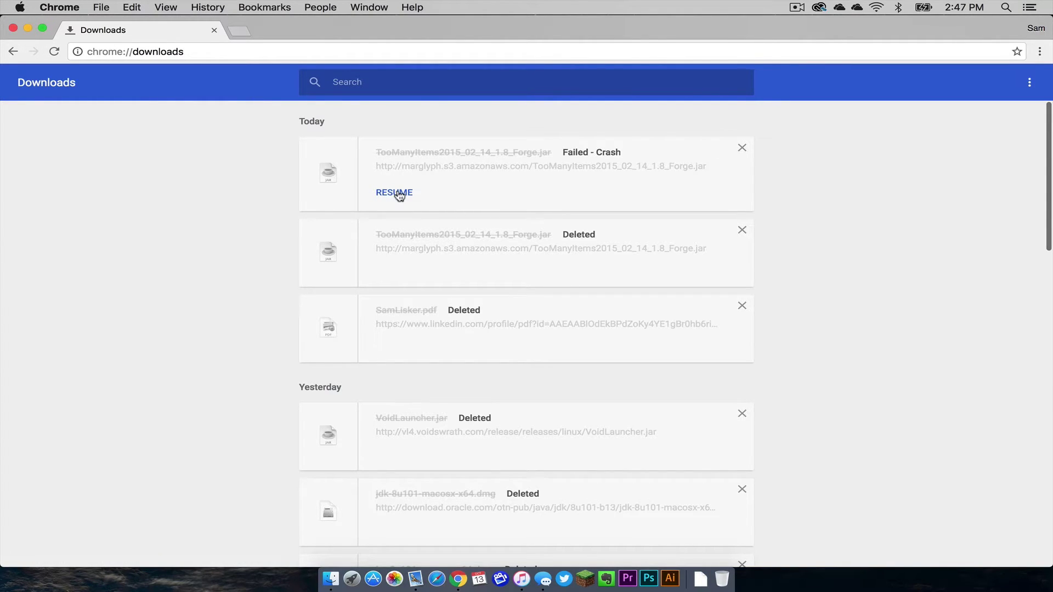
- Resume the crashed TooManyItems2015_02_14_1.8_Forge.jar download, keep it anyway, then close Chrome
left_click(397, 193)
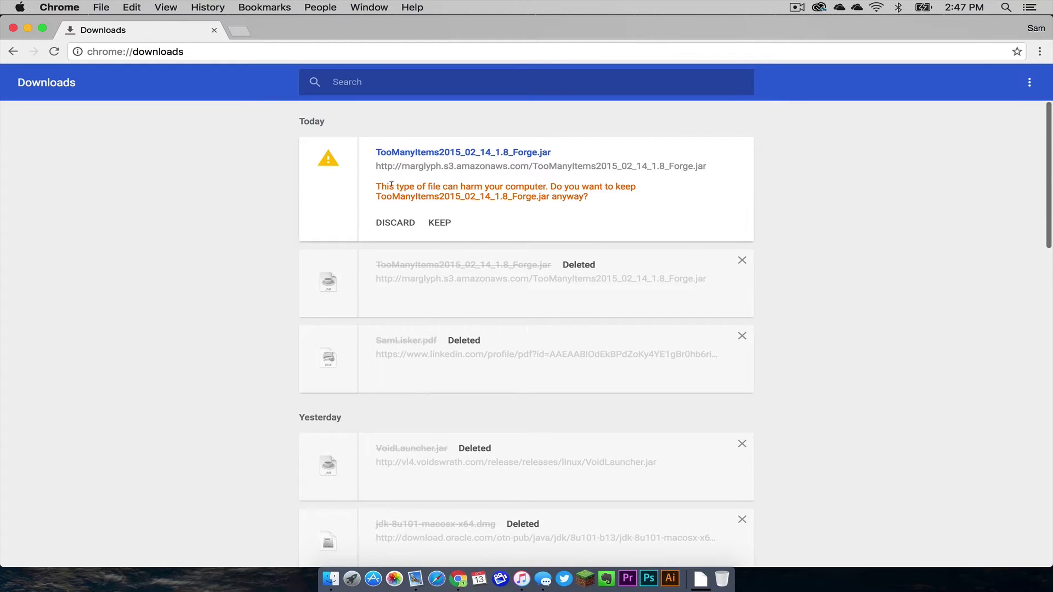
left_click(443, 223)
left_click(667, 132)
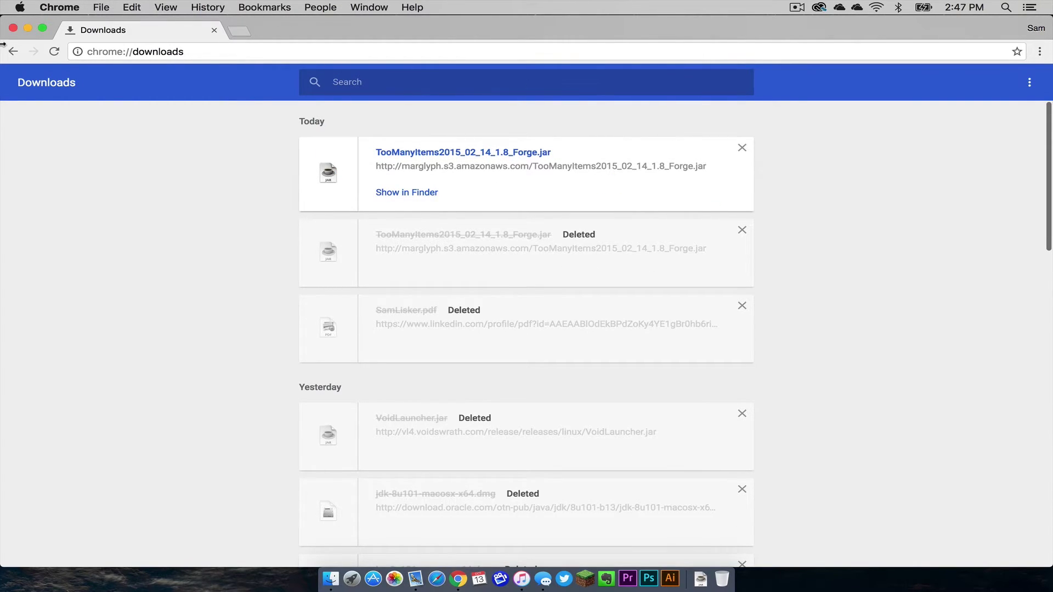
left_click(13, 29)
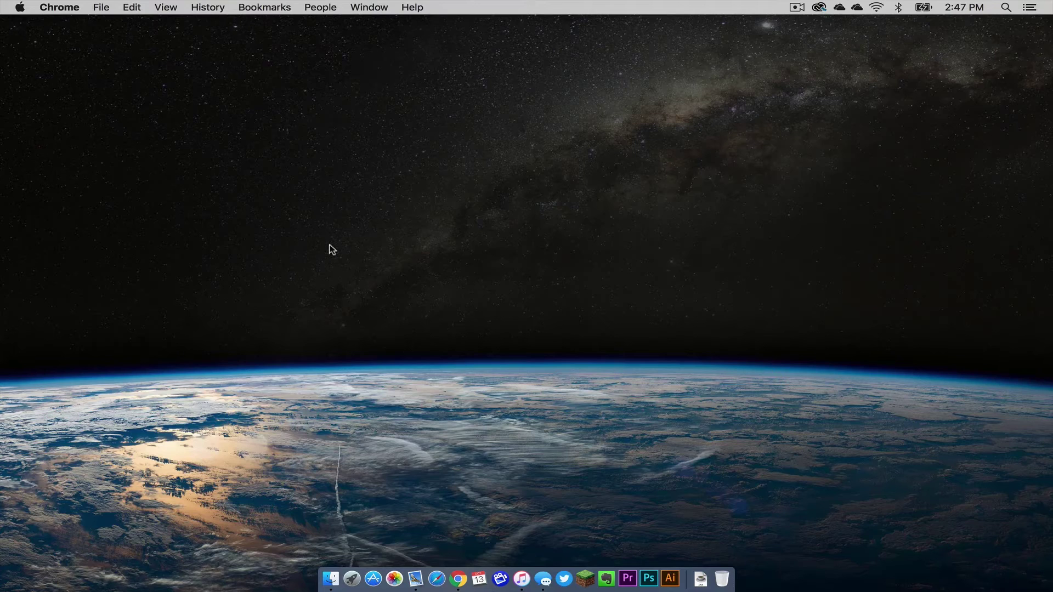
- Drag the downloaded TooManyItems Forge jar from the Downloads stack onto the desktop
left_click(330, 250)
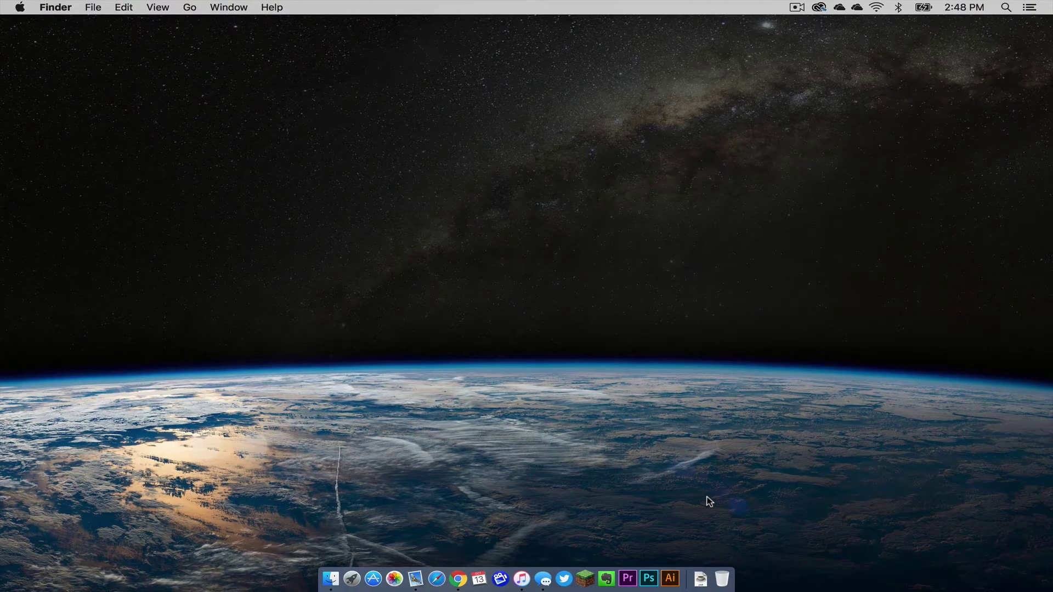
left_click(701, 578)
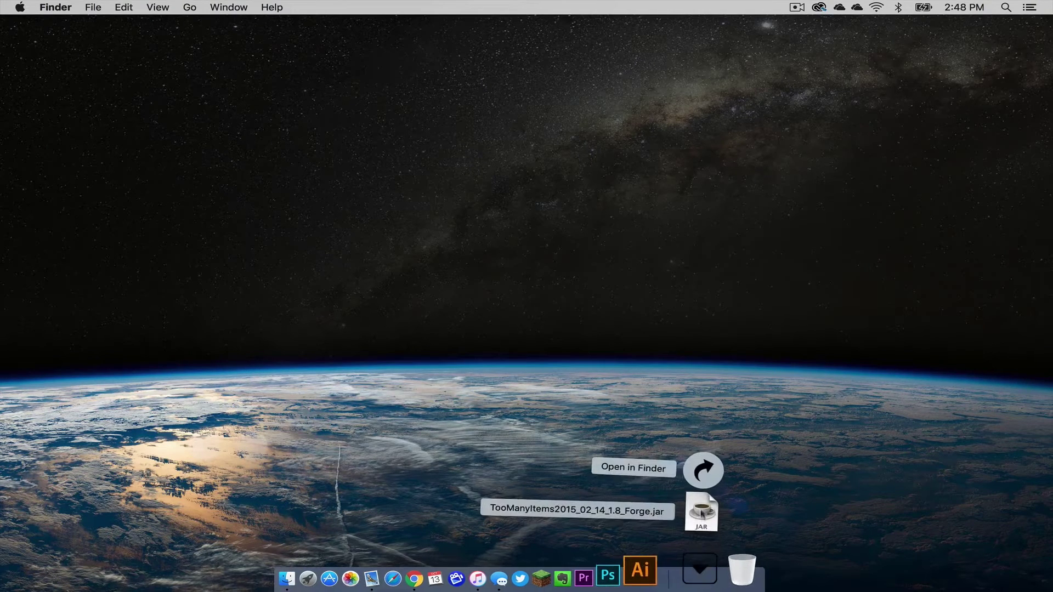
left_click_drag(705, 510, 952, 123)
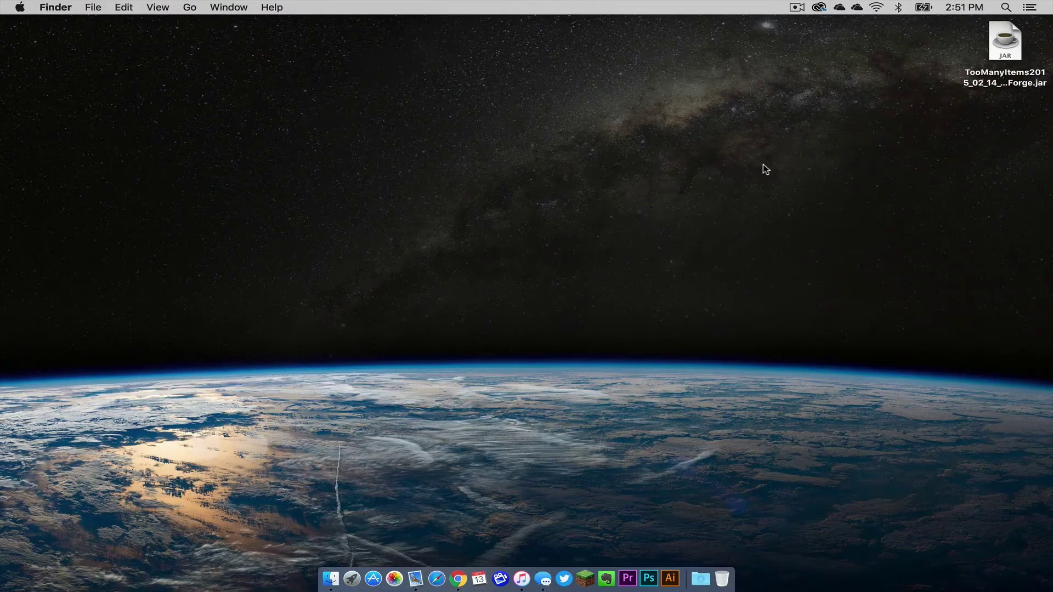
- Navigate Finder to Library > Application Support > minecraft > mods
left_click(334, 569)
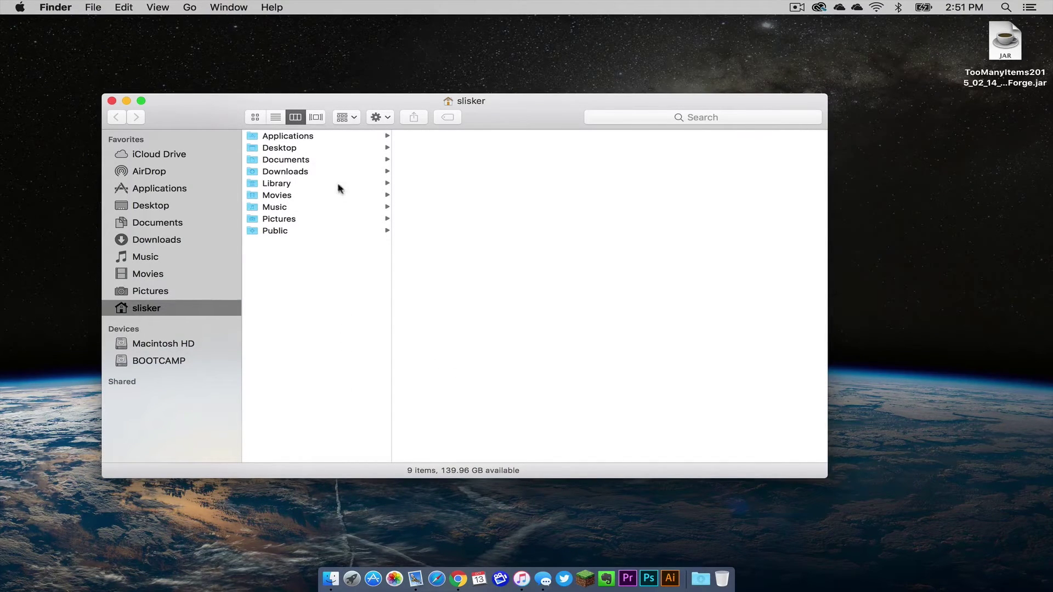
left_click(302, 183)
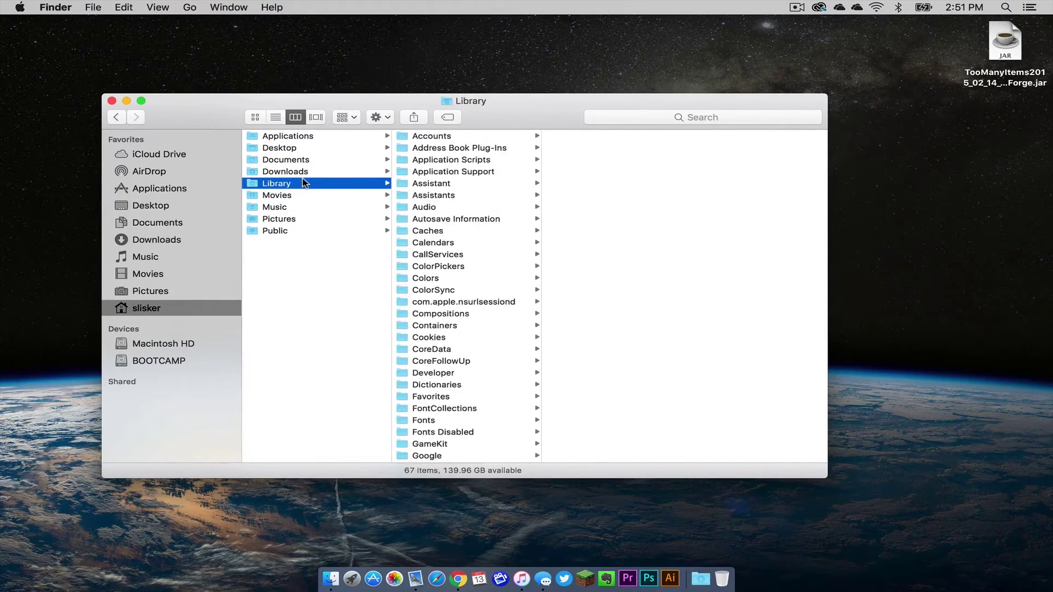
left_click(441, 172)
scroll(602, 212, "down", 5)
scroll(601, 213, "down", 5)
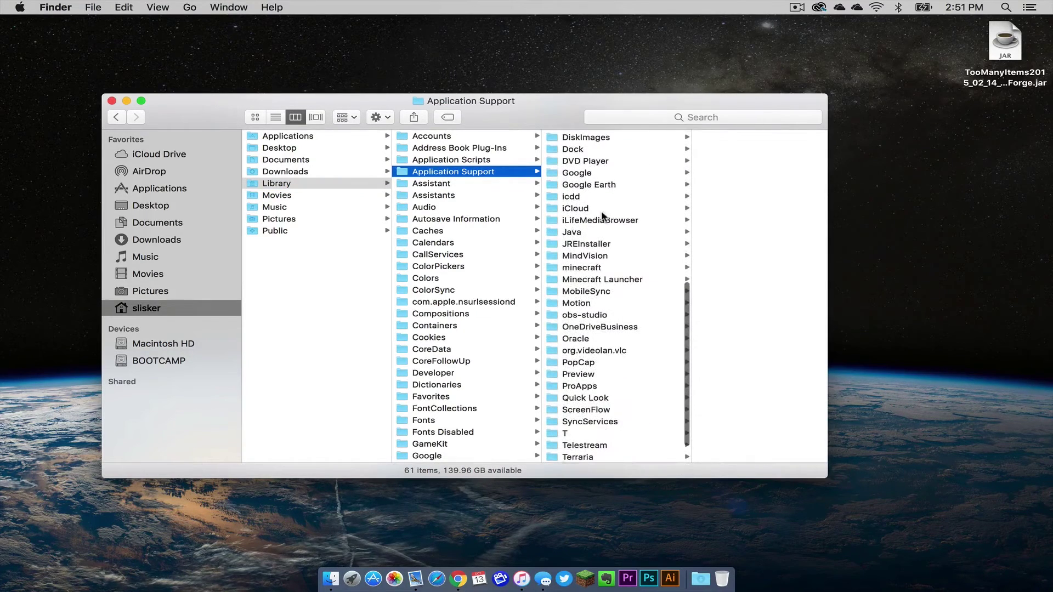
left_click(585, 268)
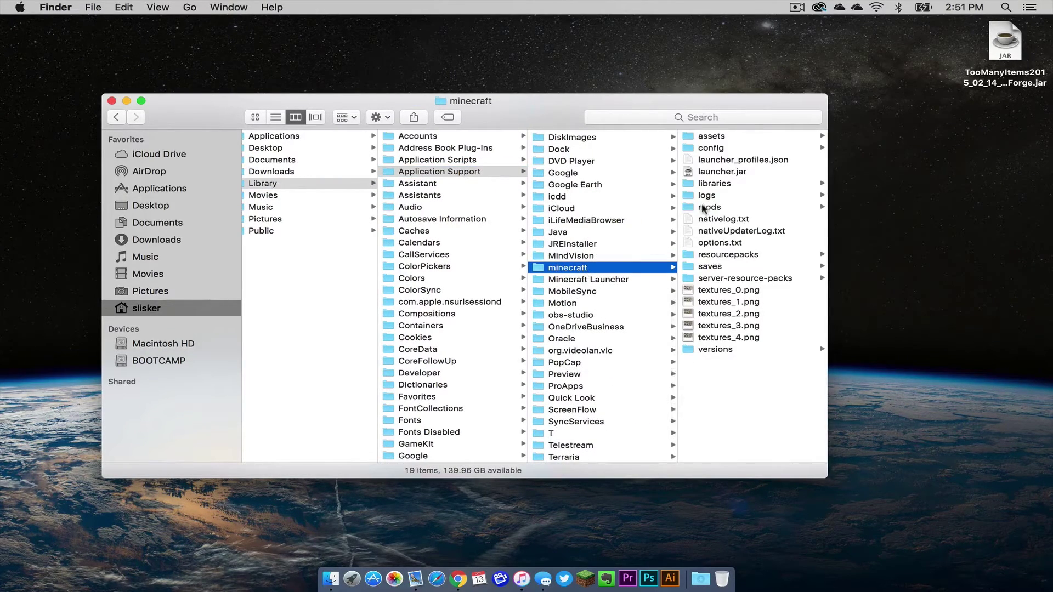
left_click(708, 207)
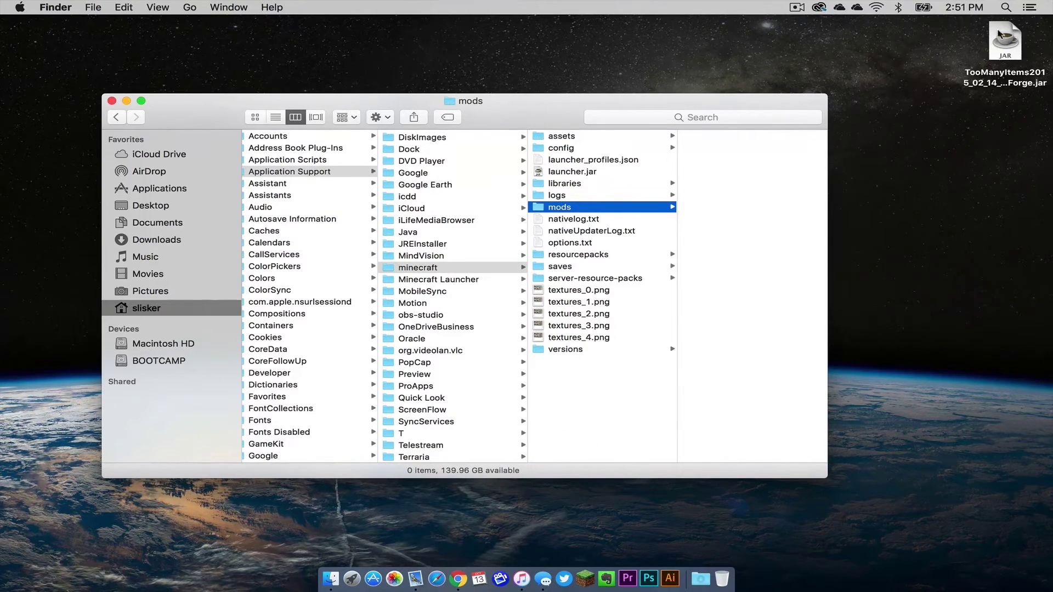
- Move the TooManyItems jar from the desktop into the mods folder and close Finder
mouse_move(1005, 41)
left_mouse_down()
mouse_move(765, 173)
mouse_move(717, 175)
left_mouse_up()
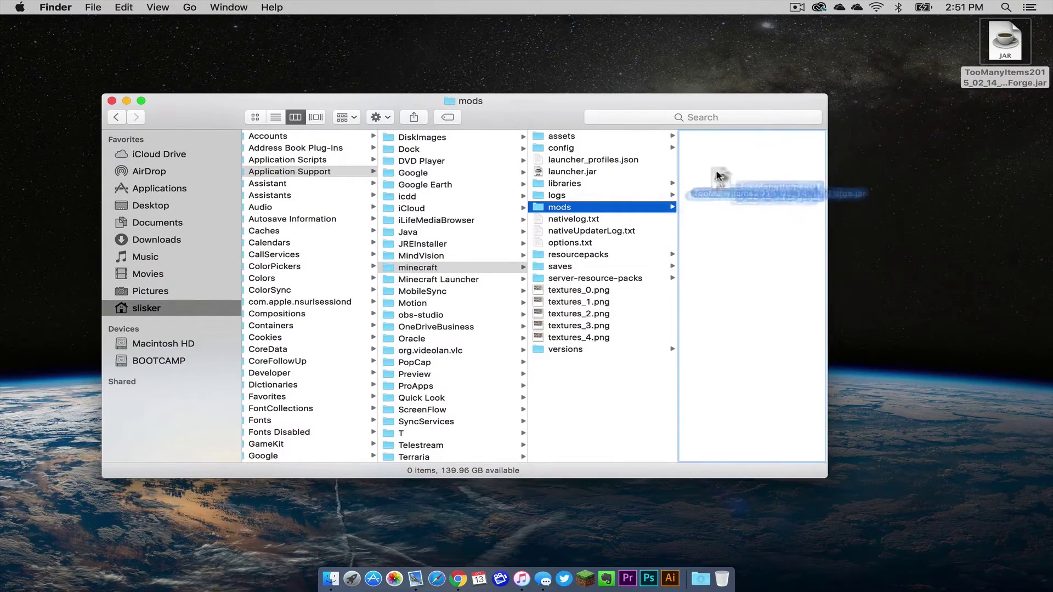
left_click(111, 101)
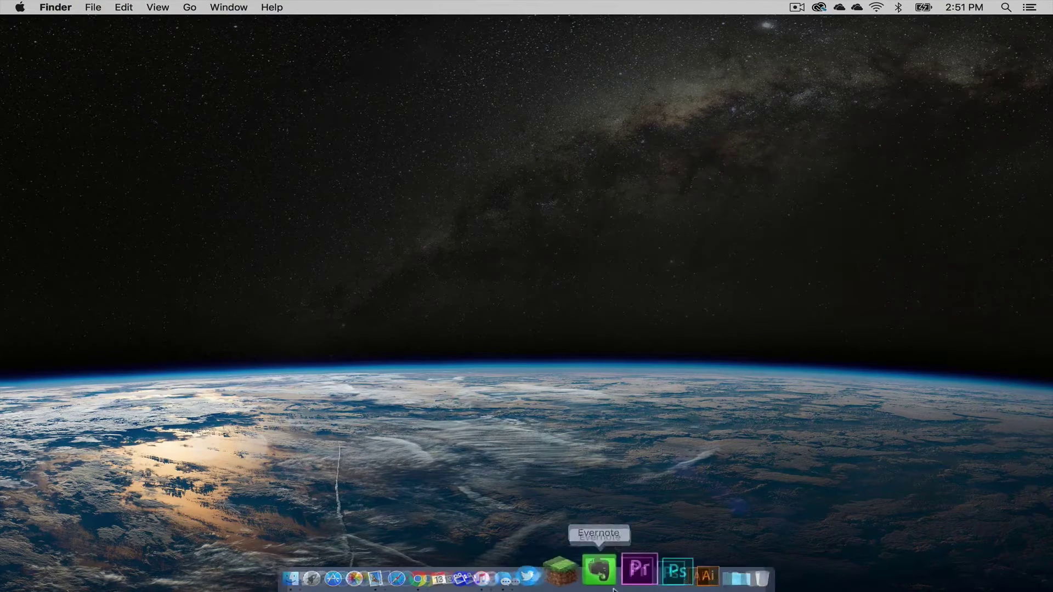
- Launch Minecraft 1.8 from the launcher with the forge profile
left_click(563, 569)
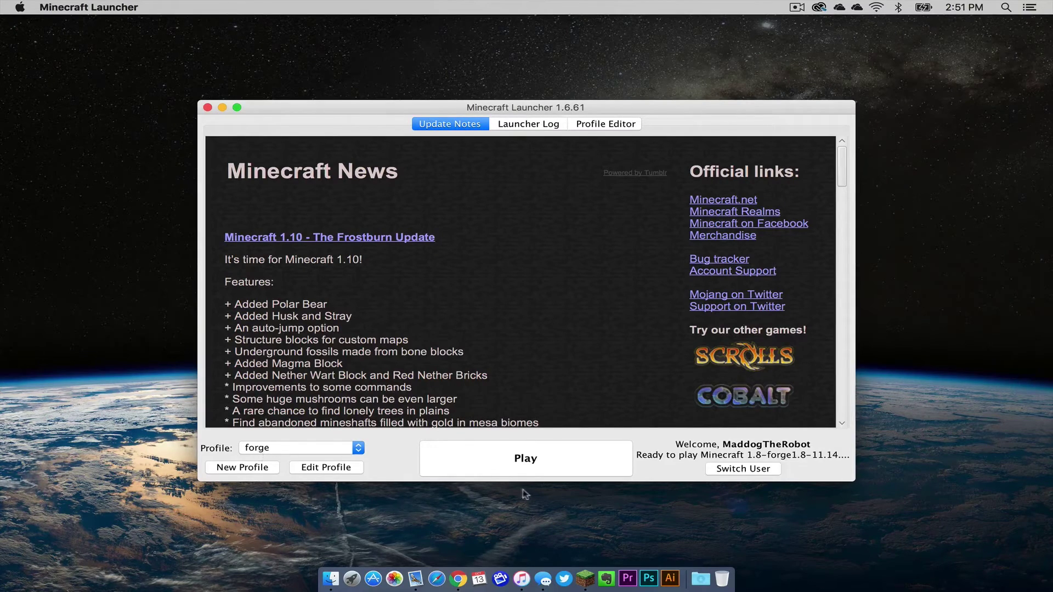
left_click(541, 467)
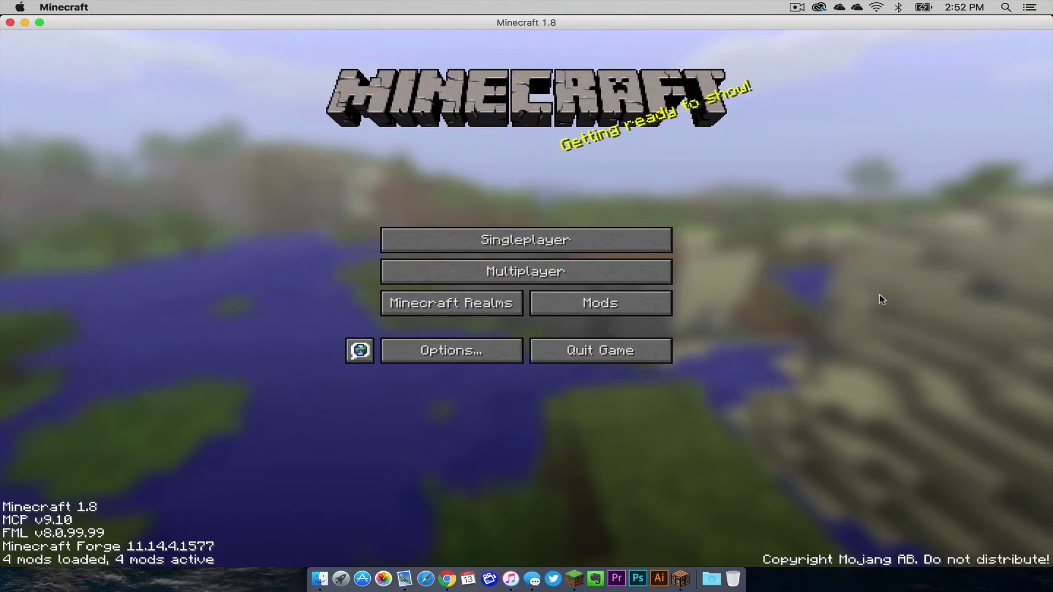
- Check TooManyItems in the loaded mods list, then go to Singleplayer
left_click(577, 304)
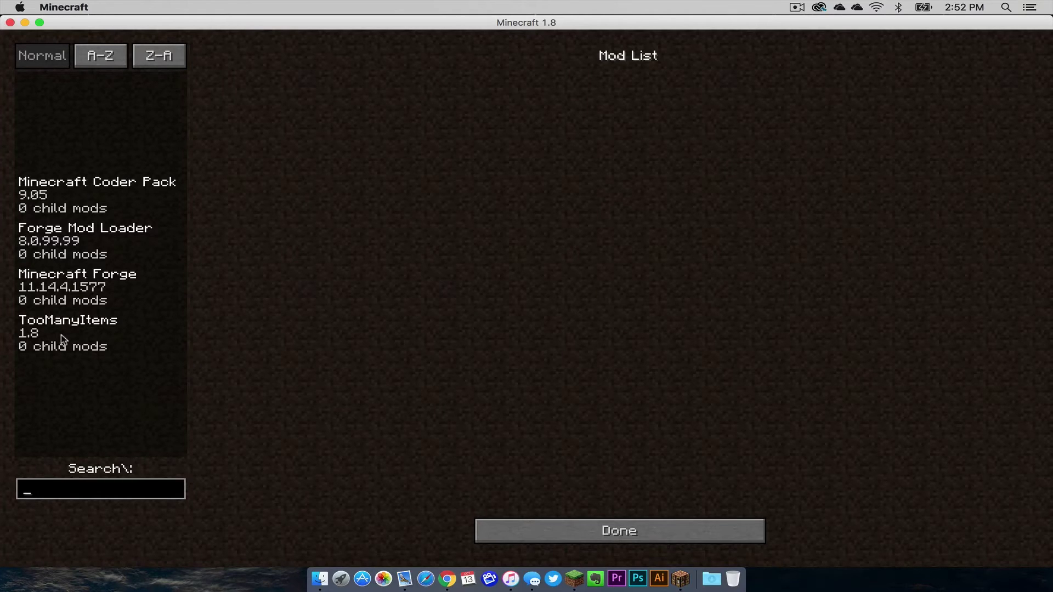
left_click(545, 537)
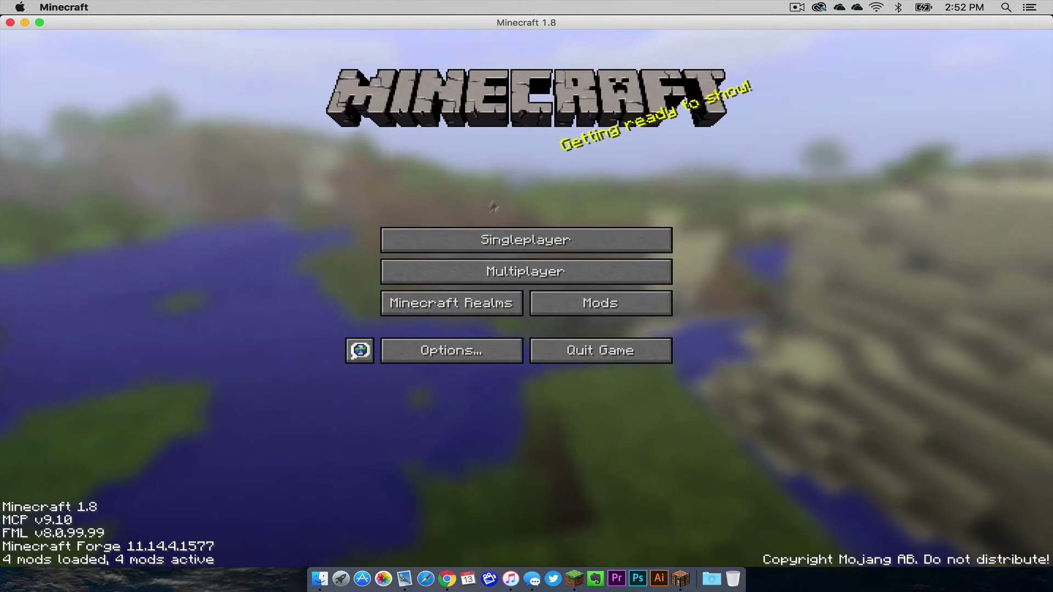
left_click(485, 242)
- Create and enter a new world with Game Mode set to Creative
left_click(592, 511)
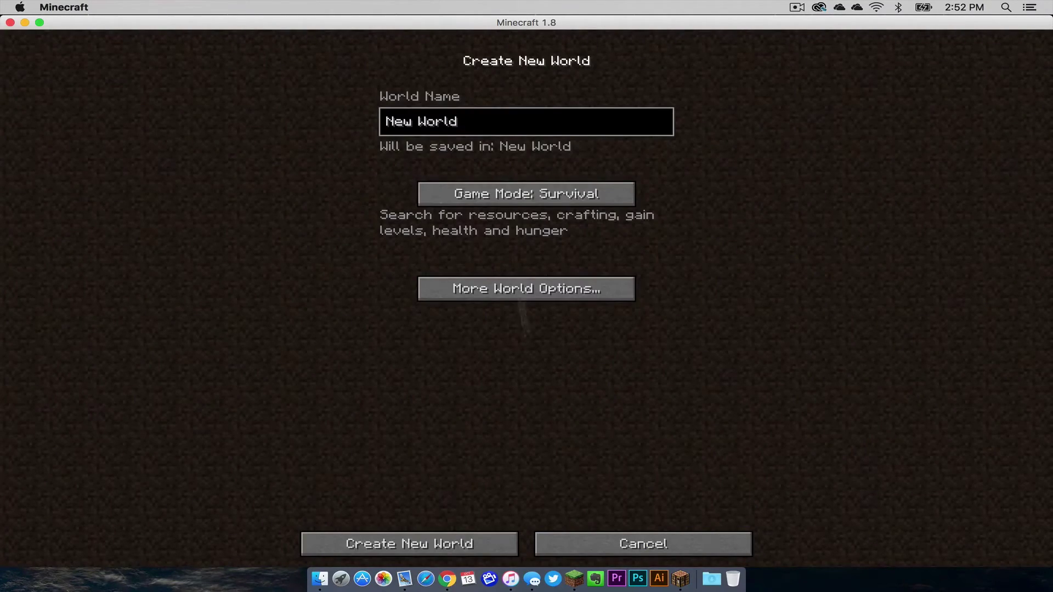
left_click(498, 195)
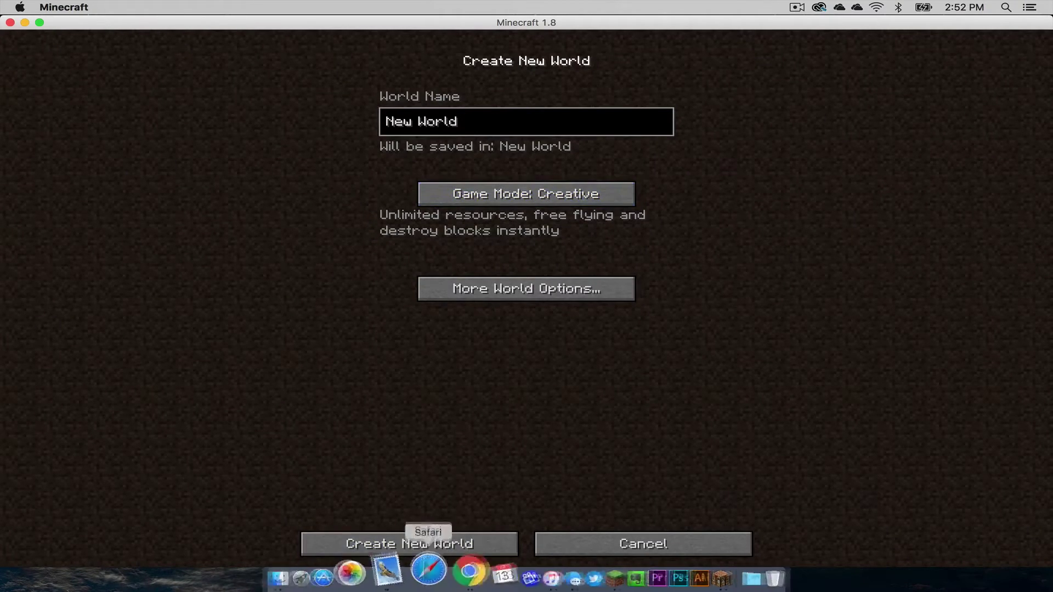
left_click(401, 544)
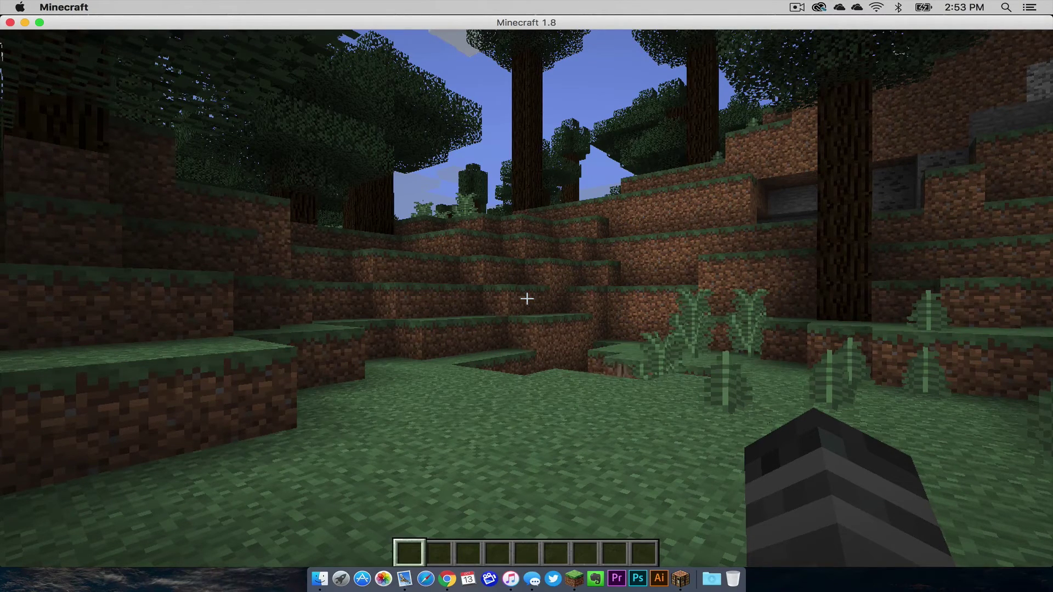
key("e")
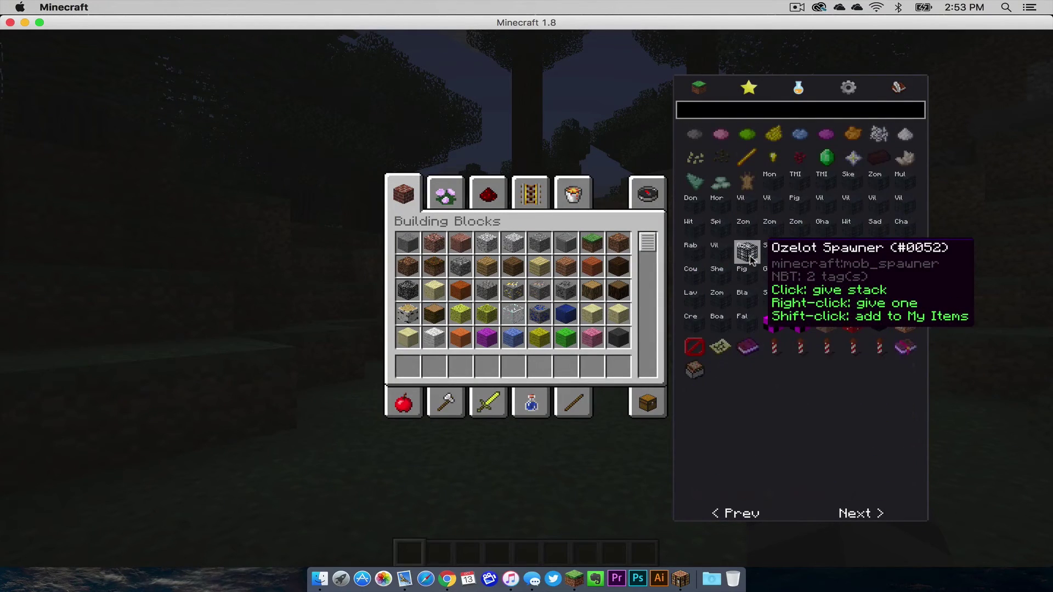
scroll(744, 254, "up", 1)
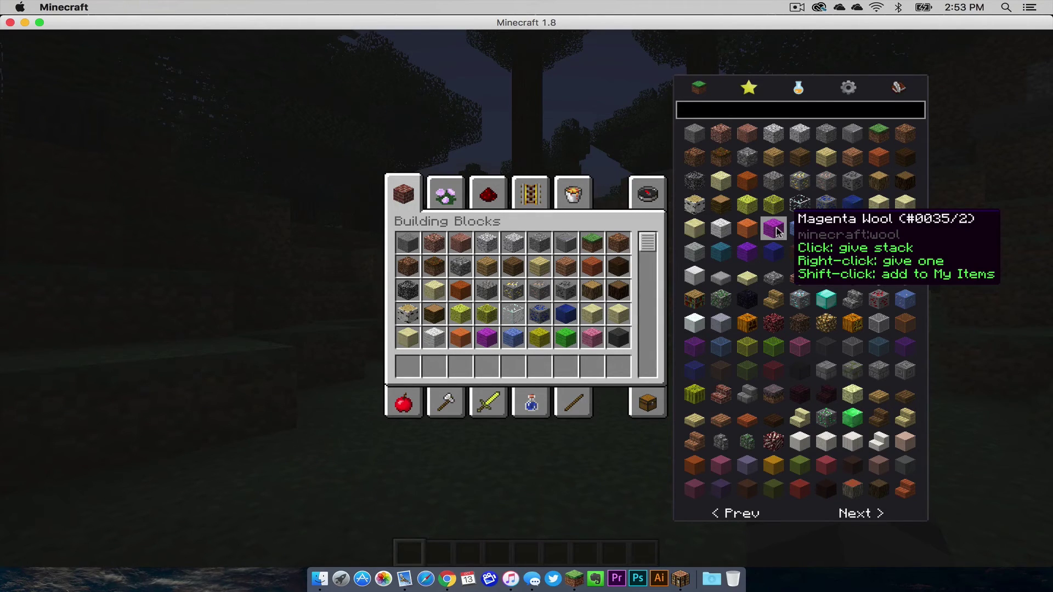
left_click(751, 90)
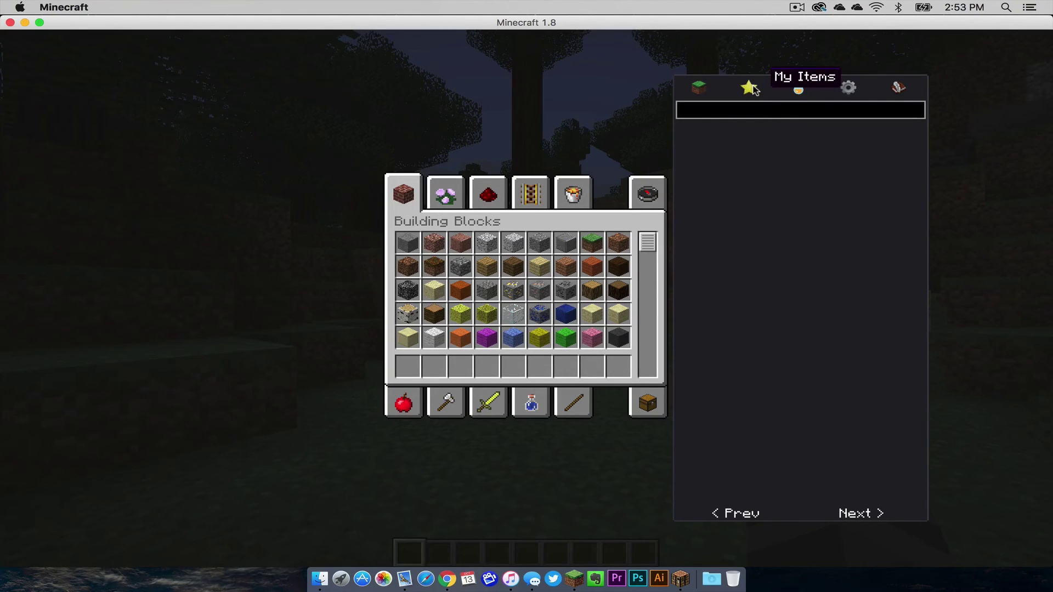
left_click(700, 89)
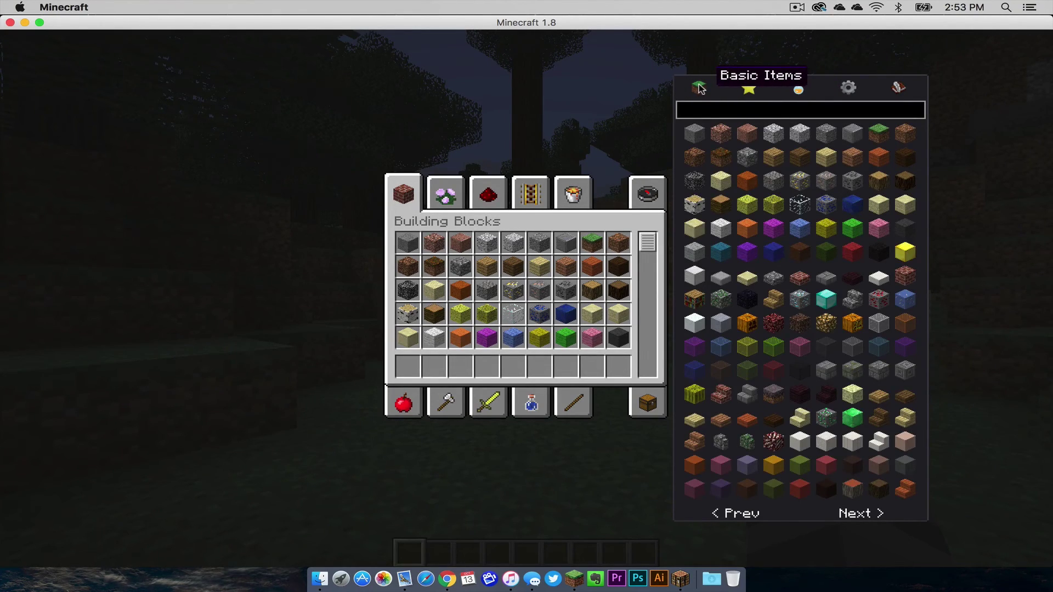
key("e")
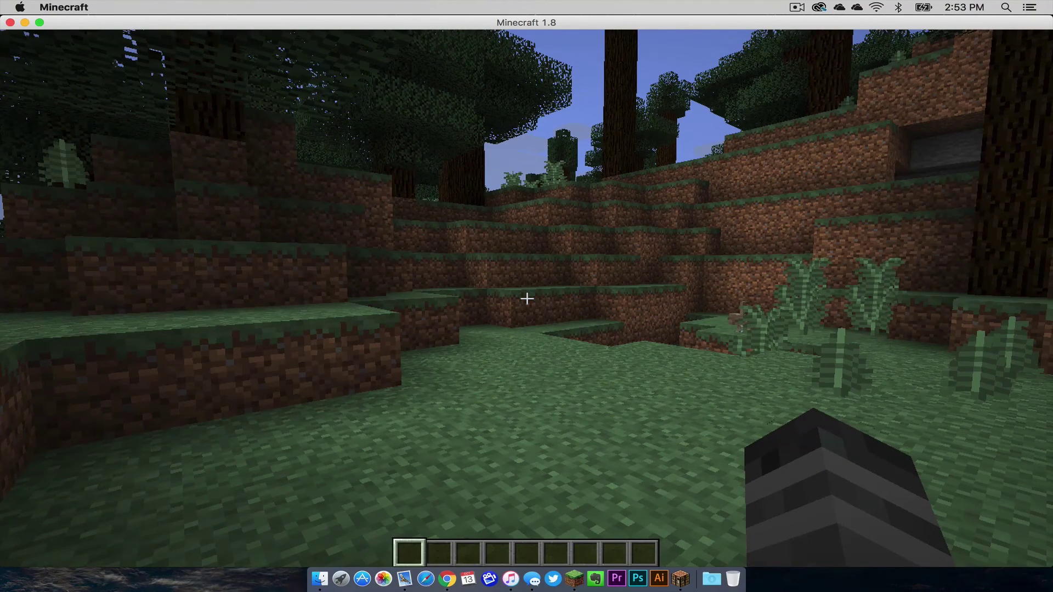